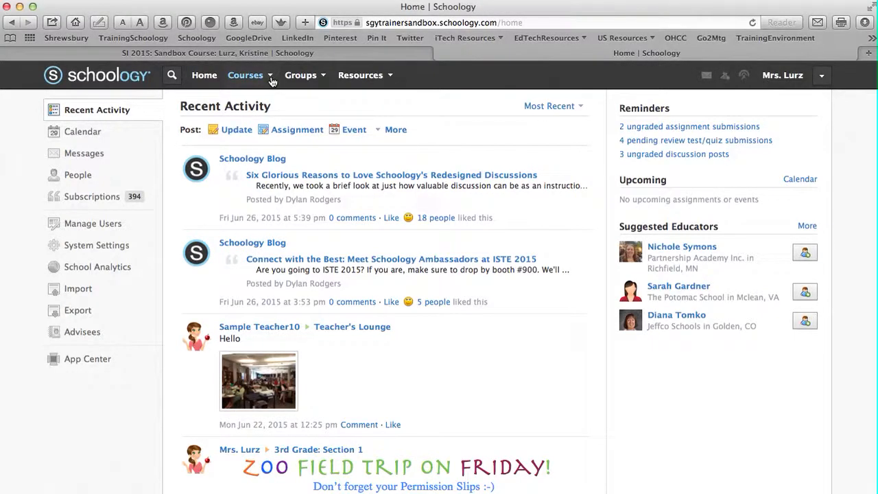
# Open the MS Social Studies: Section 1 course and look at the subfolders of its First Quarter folder
pyautogui.click(271, 81)
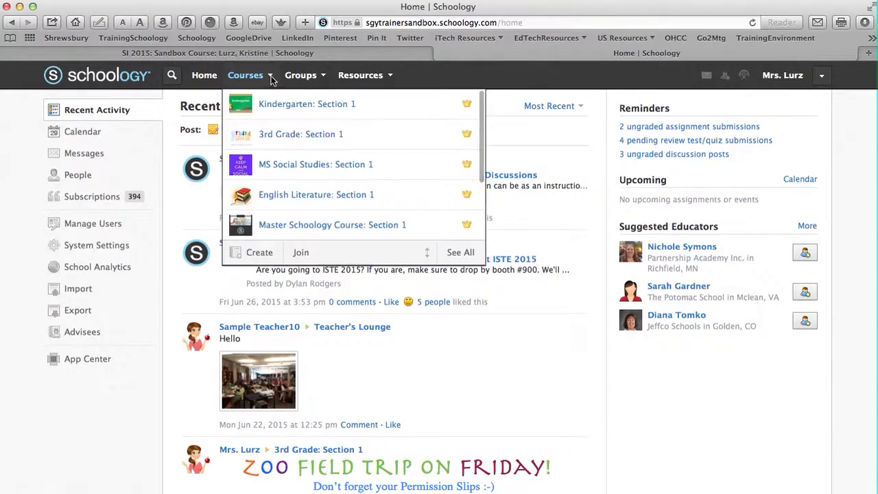
pyautogui.click(279, 168)
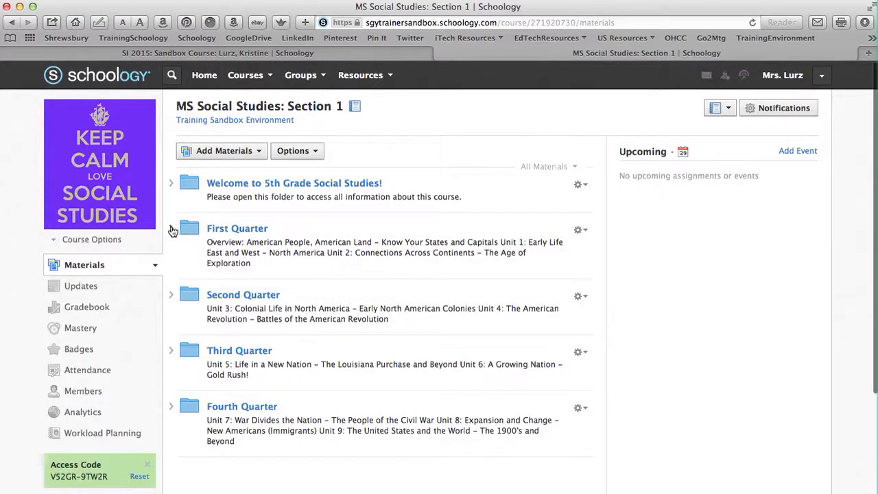
pyautogui.click(172, 230)
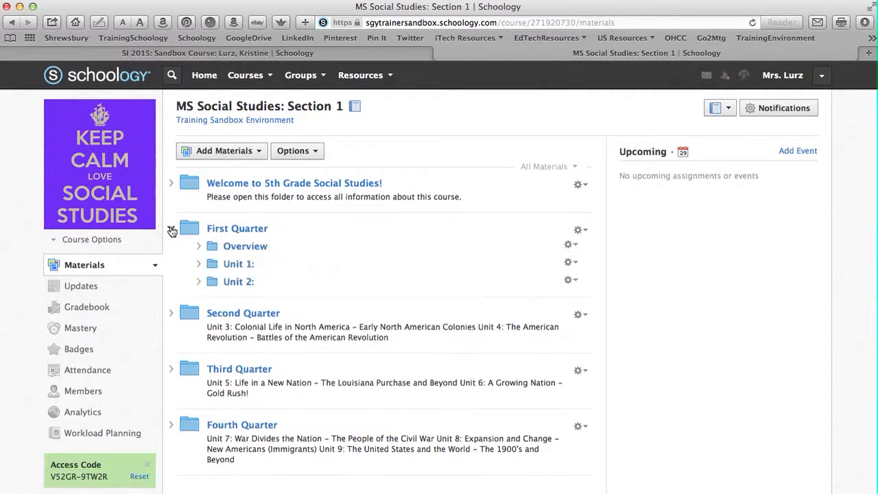
pyautogui.click(171, 230)
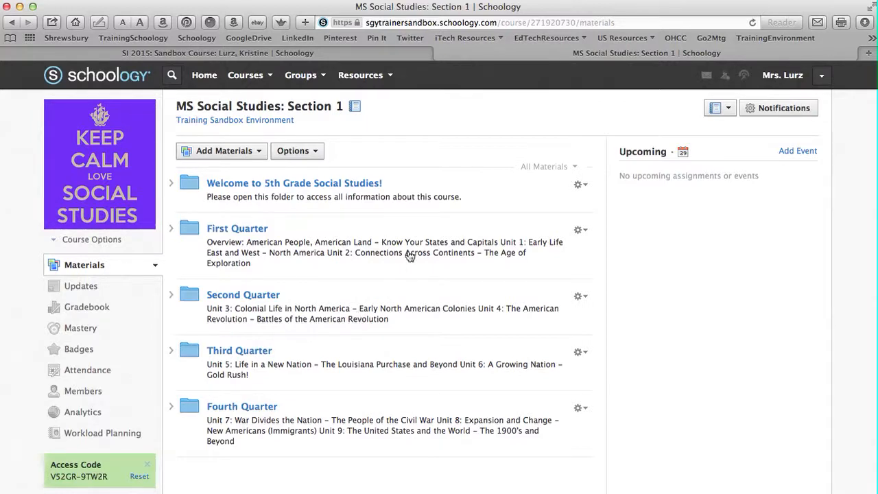
# Save the whole course to Resources as a folder in the Home collection without a parent folder, and reload the course page
pyautogui.click(317, 155)
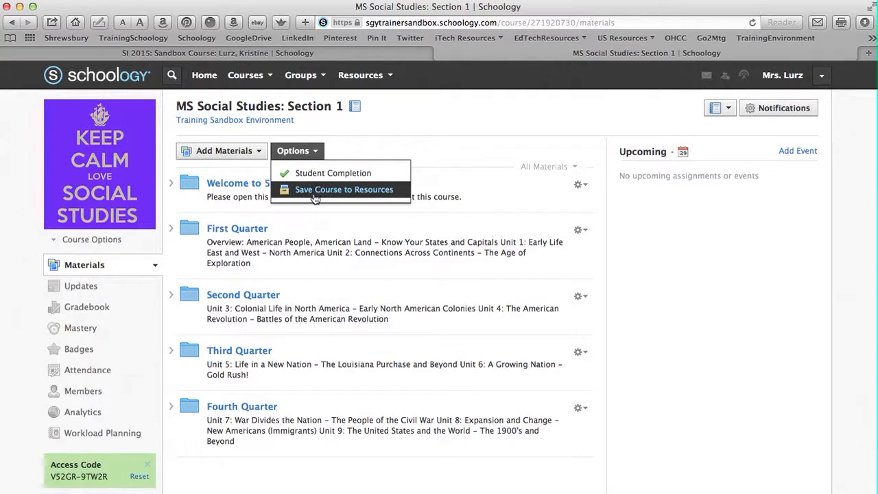
pyautogui.click(357, 192)
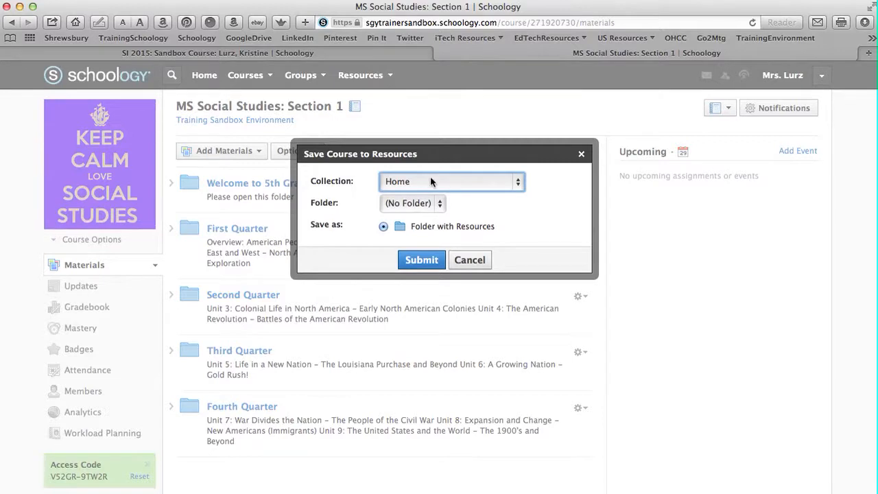
pyautogui.click(516, 183)
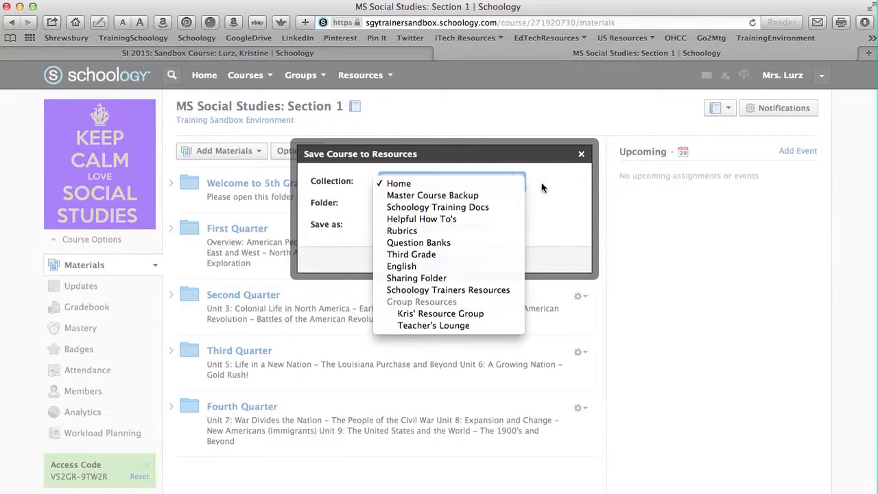
pyautogui.click(484, 184)
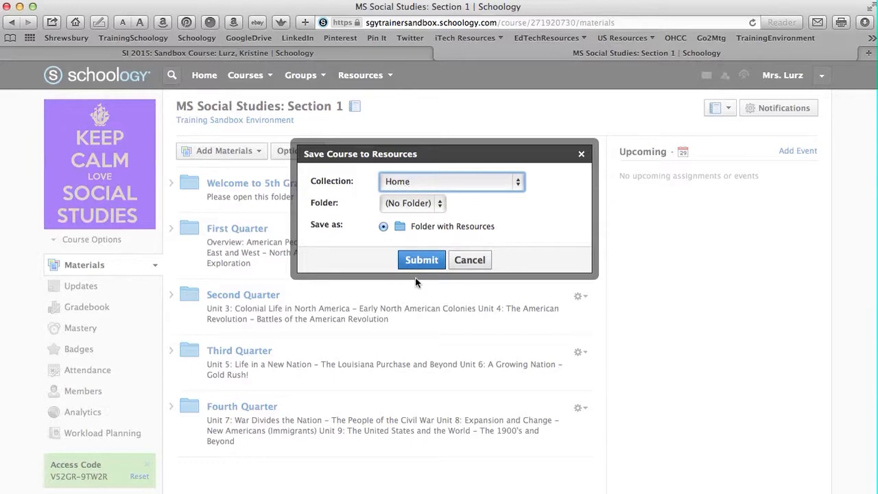
pyautogui.click(421, 259)
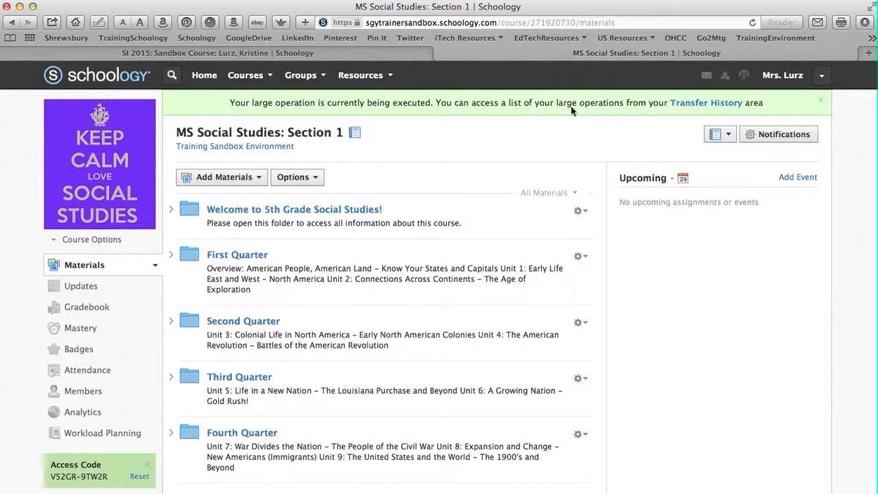
pyautogui.click(752, 24)
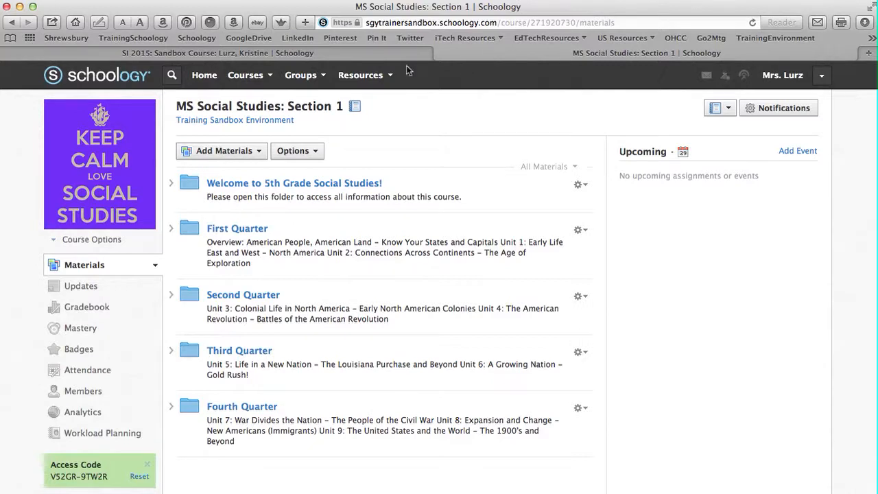
# Open the saved MS Social Studies: Section 1 folder in the personal resources and review its contents and the resource types available to add
pyautogui.click(389, 78)
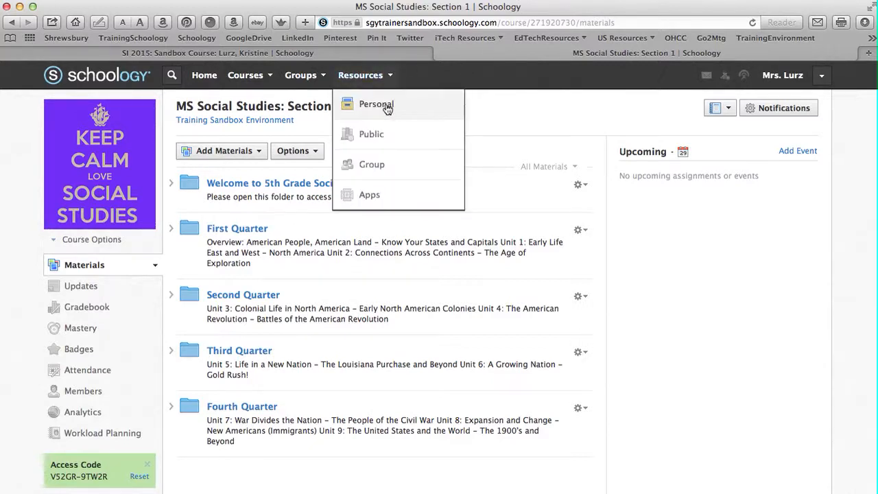
pyautogui.click(385, 104)
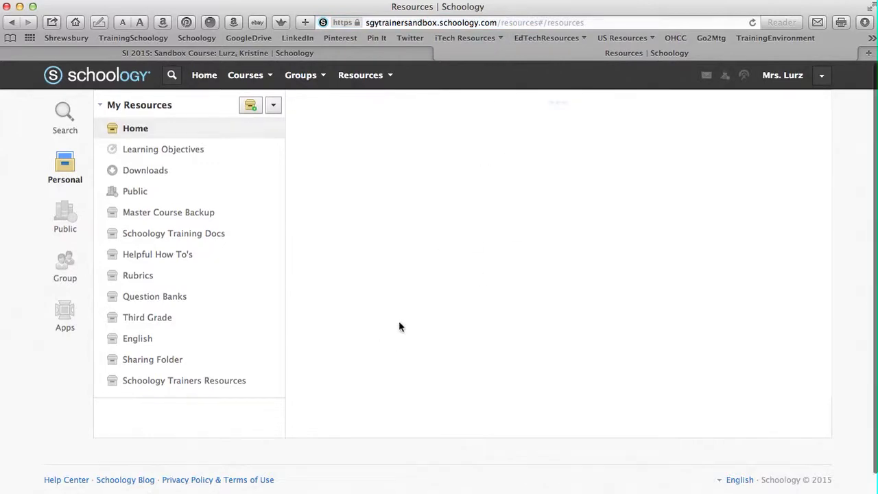
pyautogui.scroll(-5, 480, 351)
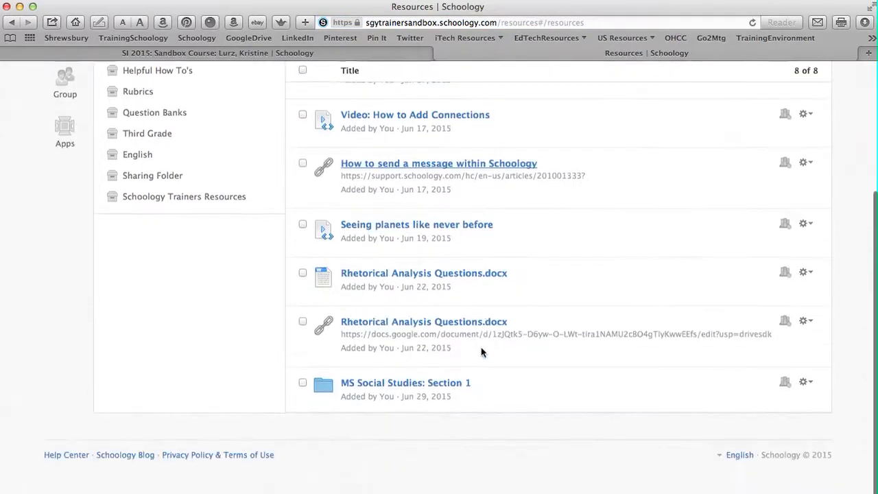
pyautogui.click(386, 384)
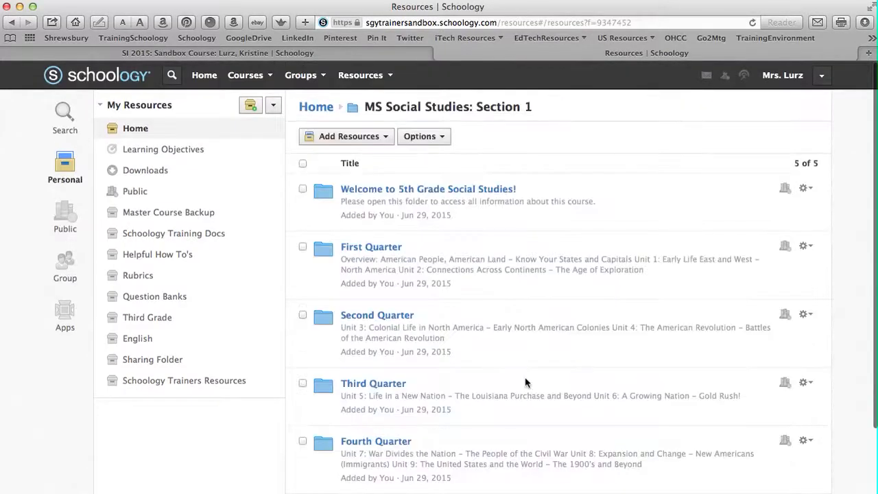
pyautogui.scroll(-2, 524, 332)
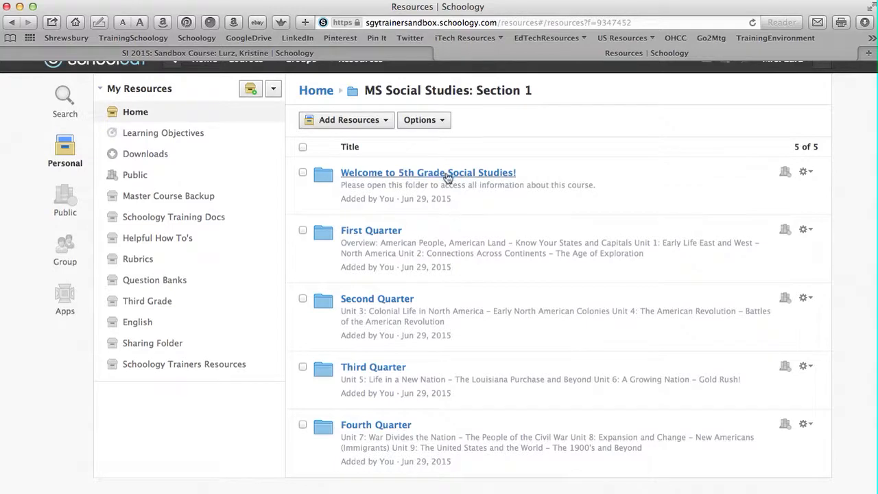
pyautogui.click(376, 122)
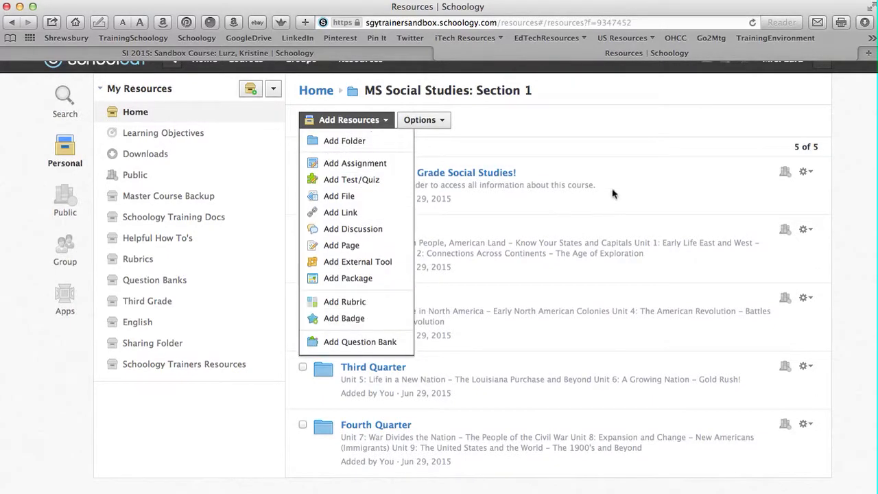
pyautogui.click(645, 115)
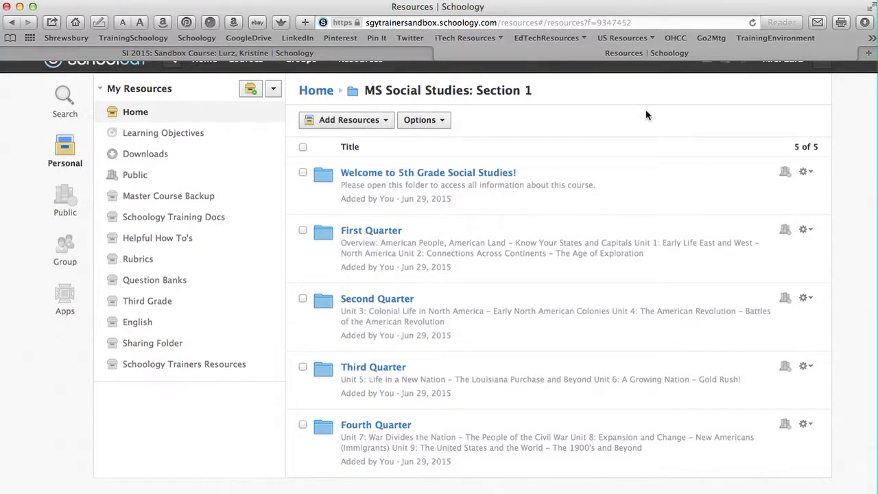
pyautogui.scroll(1, 645, 115)
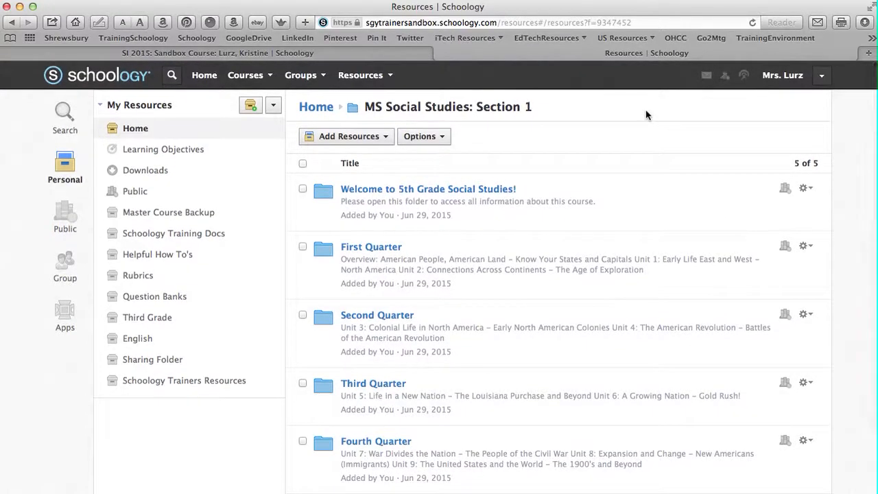
# Open the MS Social Studies (New Year): Section 1 course
pyautogui.click(270, 78)
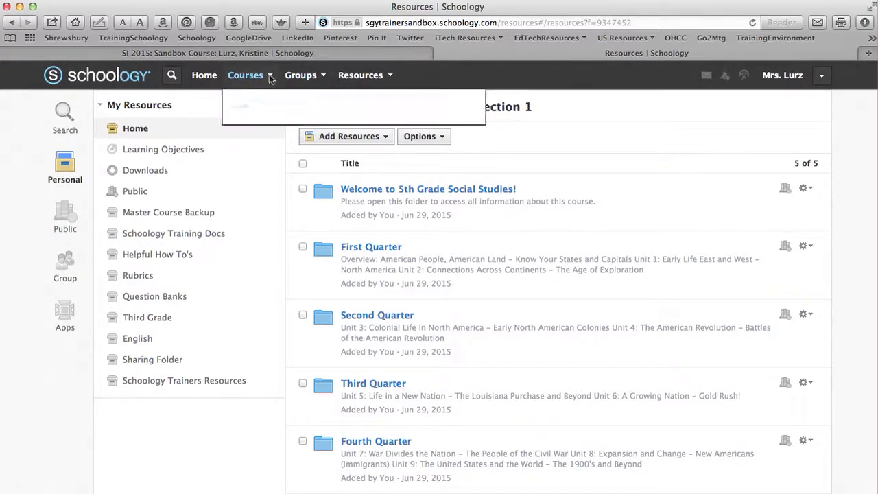
pyautogui.scroll(-3, 271, 159)
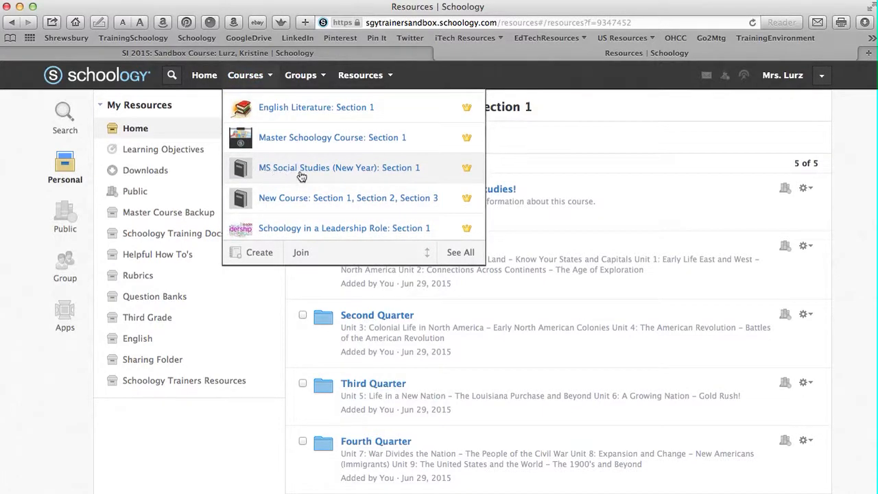
pyautogui.click(341, 170)
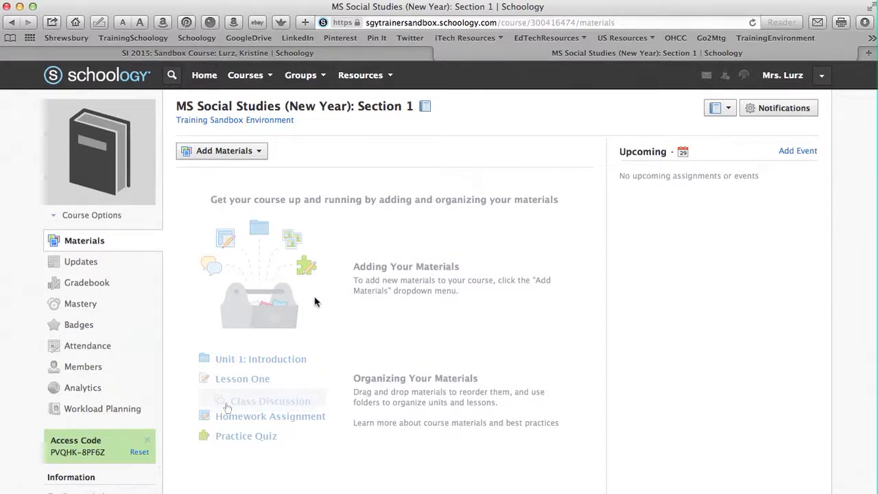
# Start an import from Resources into the course and open the MS Social Studies: Section 1 folder in the Home collection
pyautogui.click(254, 157)
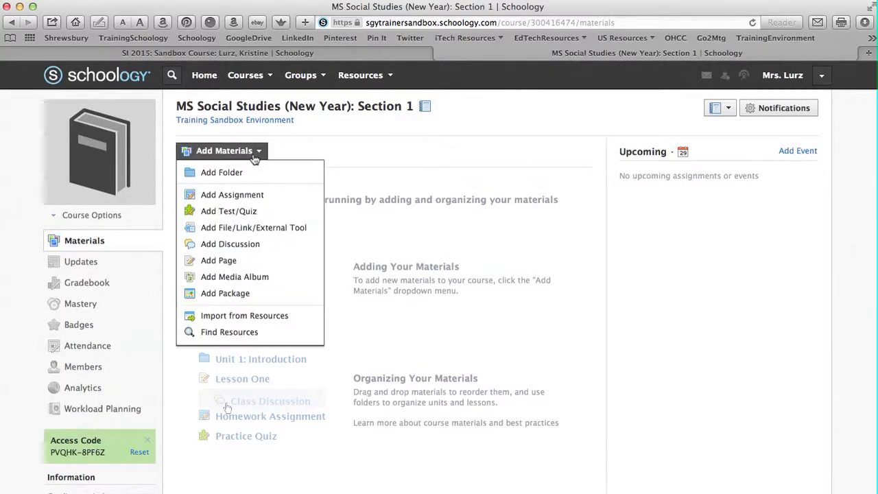
pyautogui.click(251, 317)
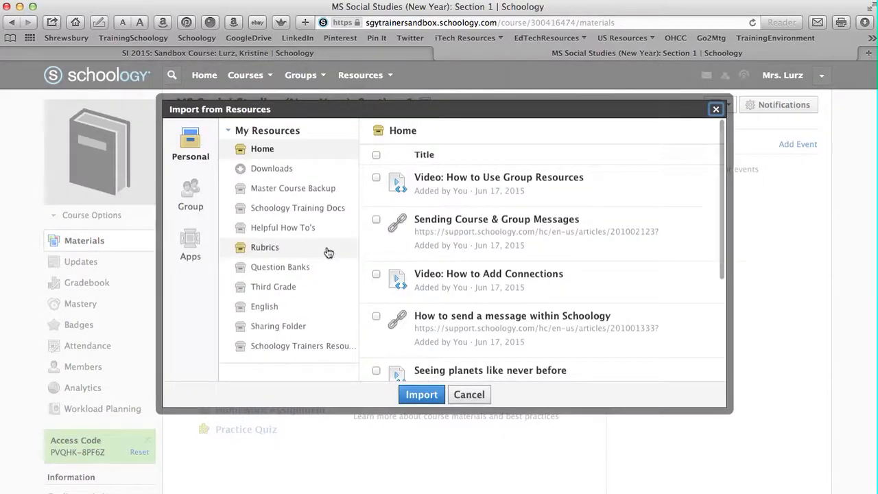
pyautogui.scroll(-10, 519, 237)
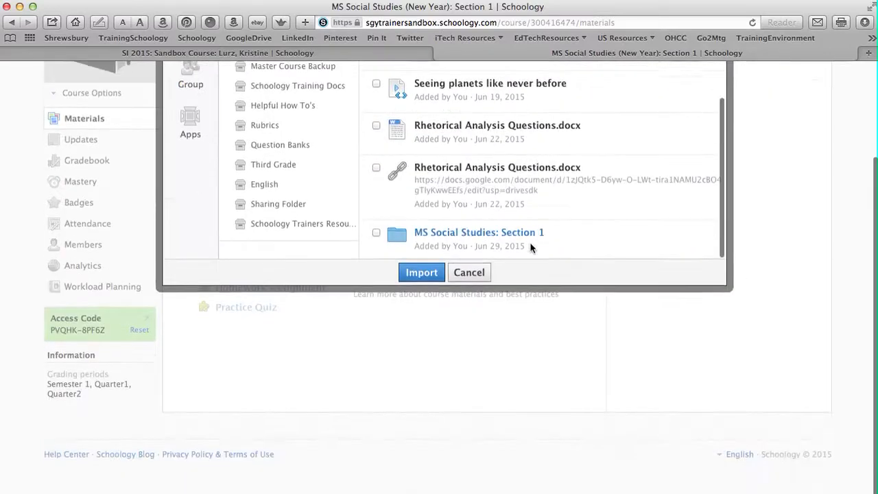
pyautogui.click(481, 237)
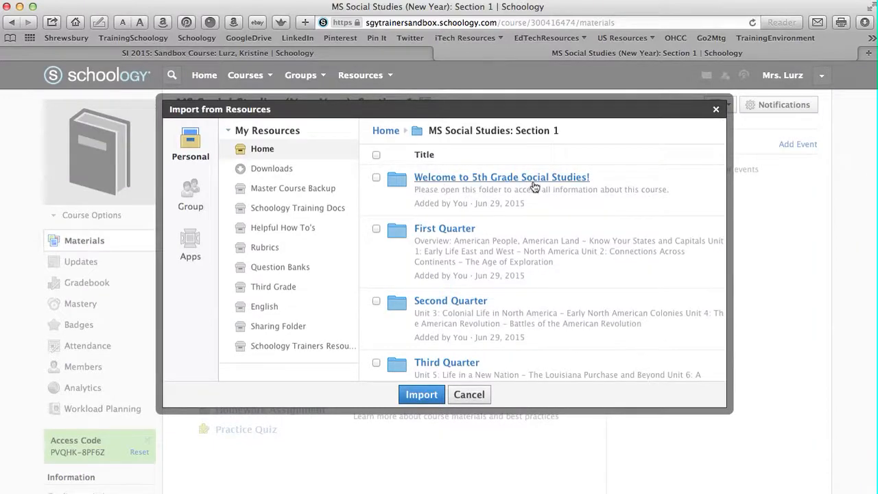
# Select all folders in MS Social Studies: Section 1 and import them with every listed item included
pyautogui.scroll(-4, 489, 252)
pyautogui.scroll(5, 489, 252)
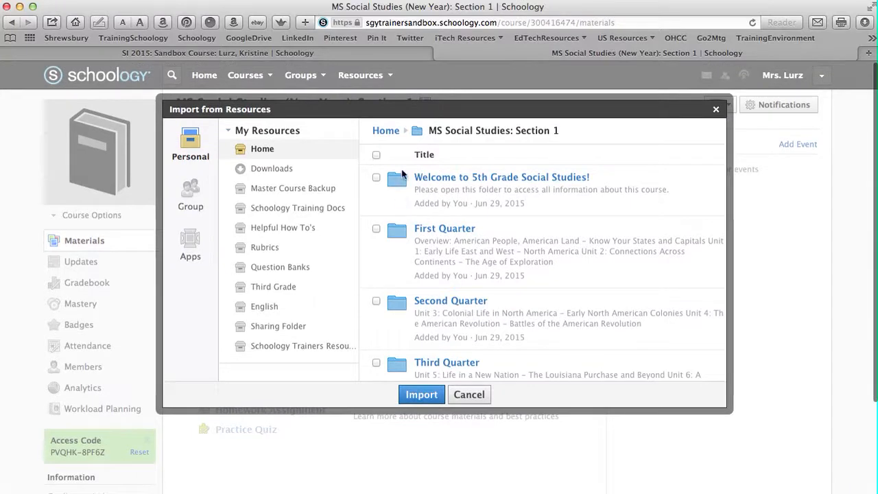
pyautogui.click(376, 156)
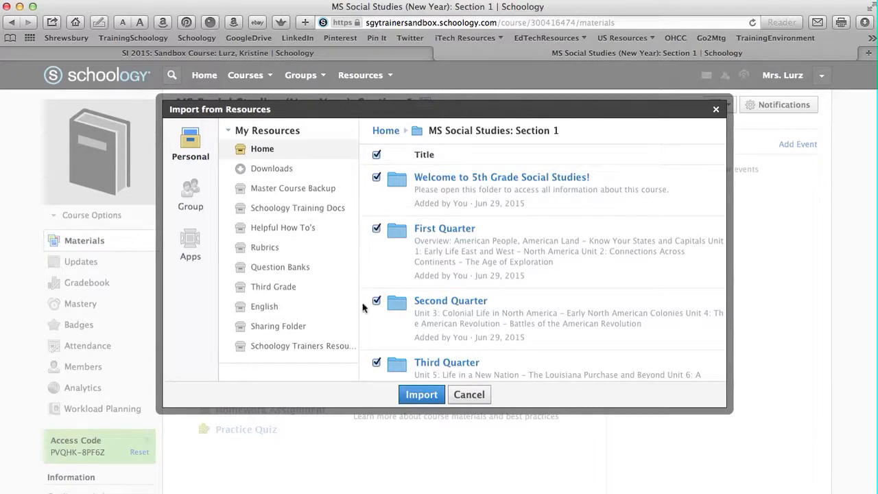
pyautogui.click(377, 363)
pyautogui.click(376, 301)
pyautogui.click(421, 395)
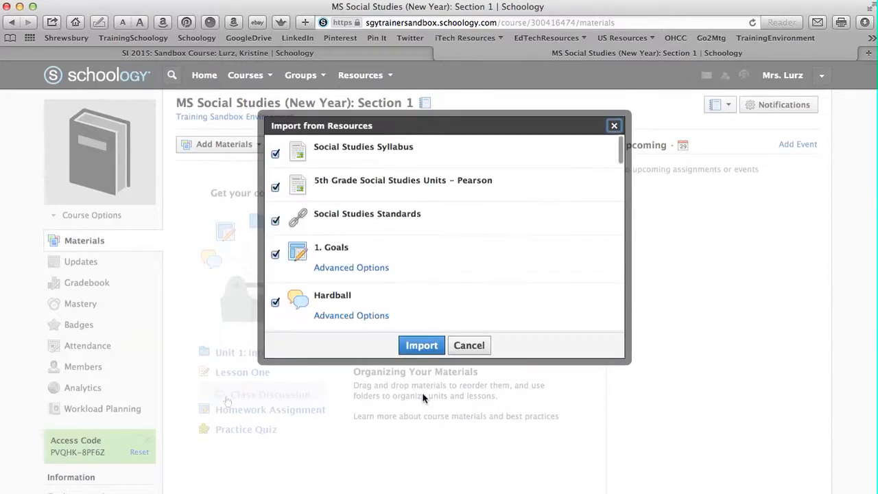
pyautogui.scroll(-10, 411, 261)
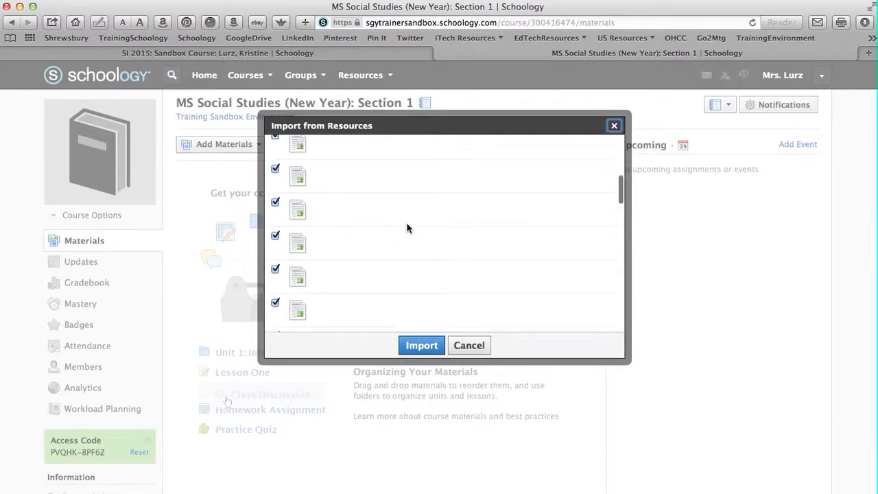
pyautogui.click(421, 346)
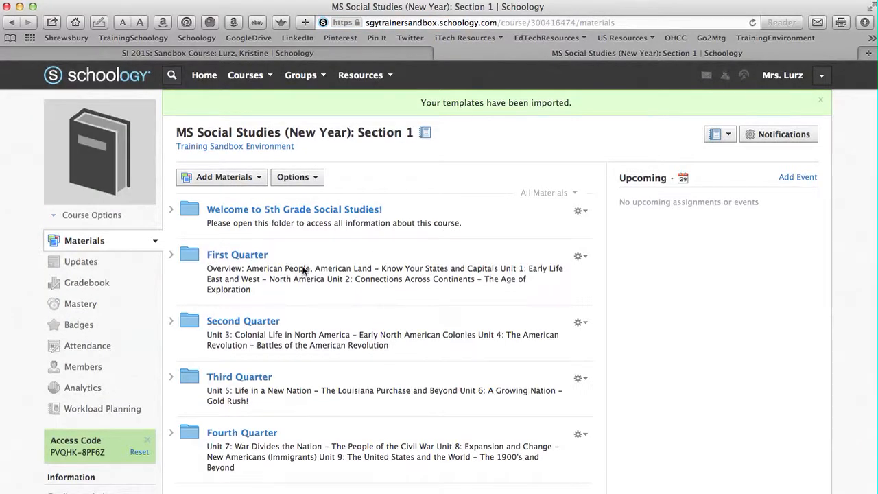
# Examine the imported First Quarter and Second Quarter folders, including the contents of Unit 1 and Unit 3
pyautogui.moveTo(302, 271); pyautogui.dragTo(319, 419)
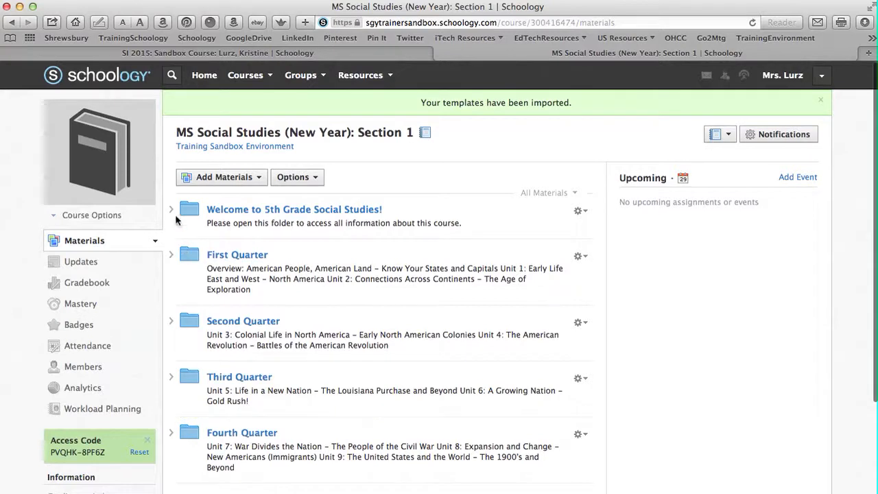
pyautogui.click(171, 255)
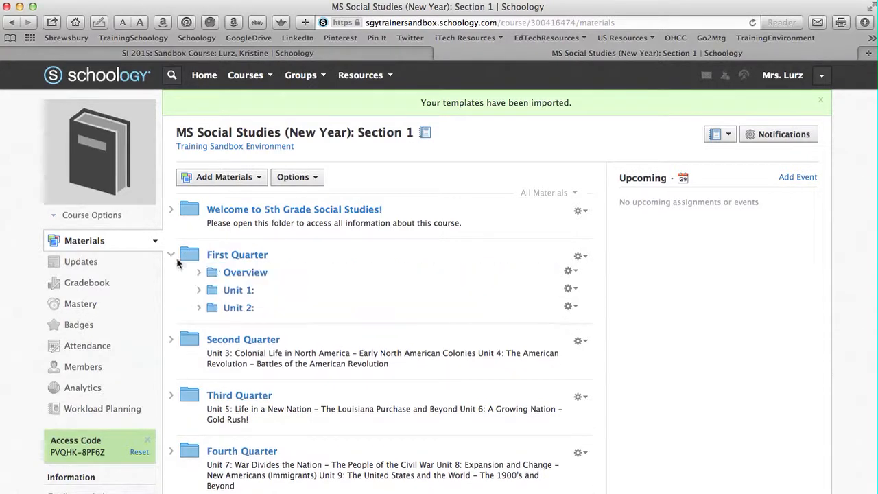
pyautogui.click(199, 291)
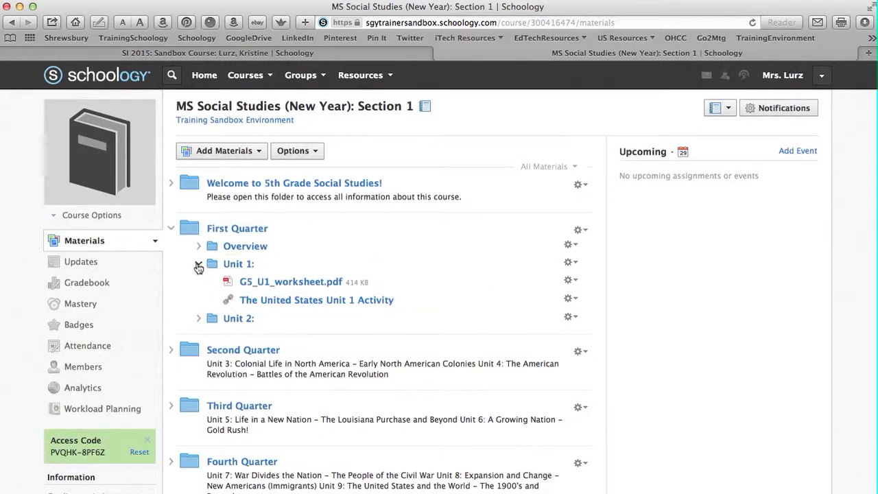
pyautogui.click(199, 264)
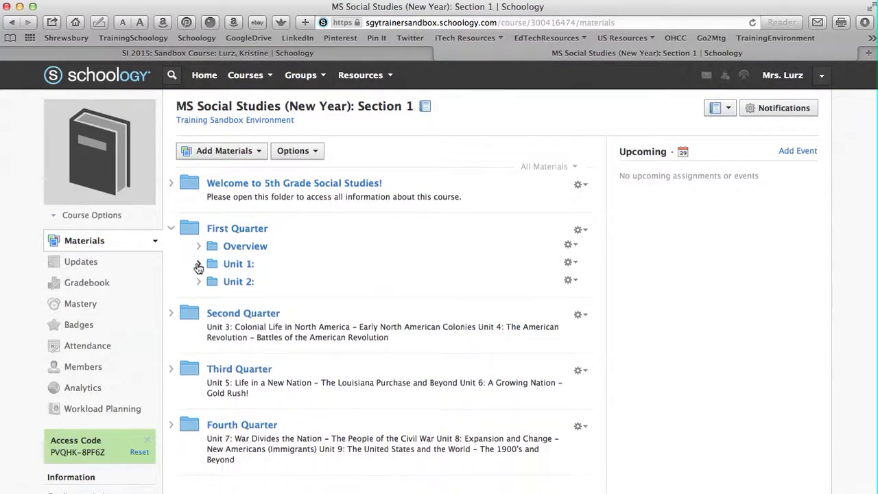
pyautogui.click(172, 314)
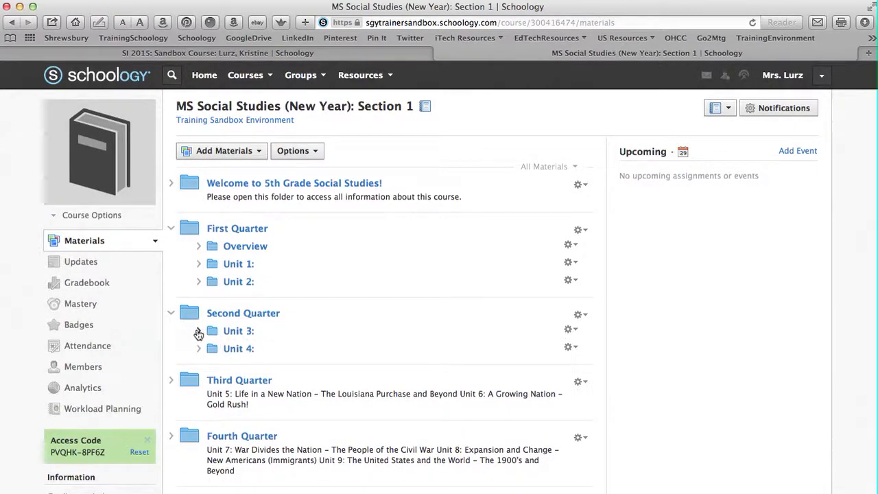
pyautogui.click(197, 330)
pyautogui.moveTo(79, 128)
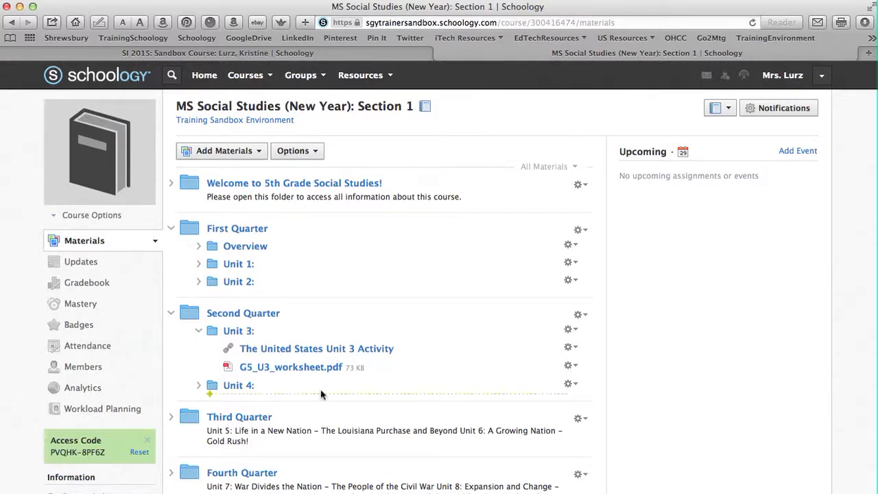
pyautogui.click(171, 314)
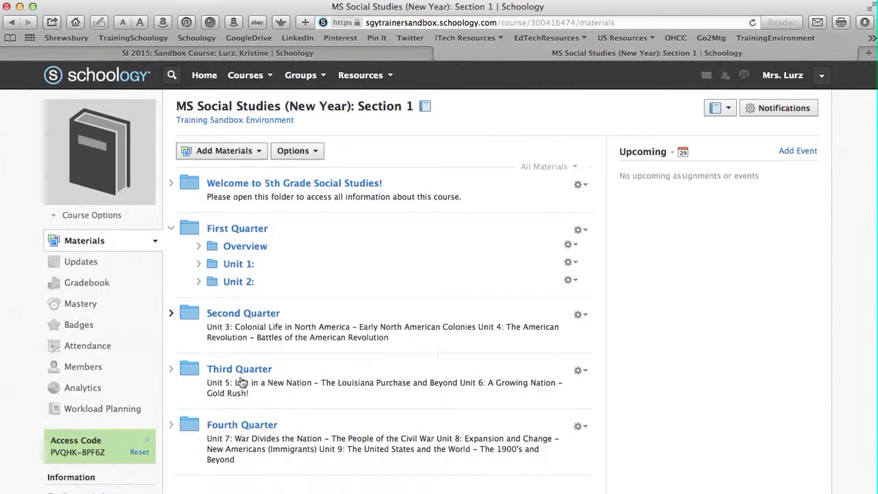
# Set the Fourth Quarter folder's availability to Hidden and save the change
pyautogui.scroll(-1, 438, 347)
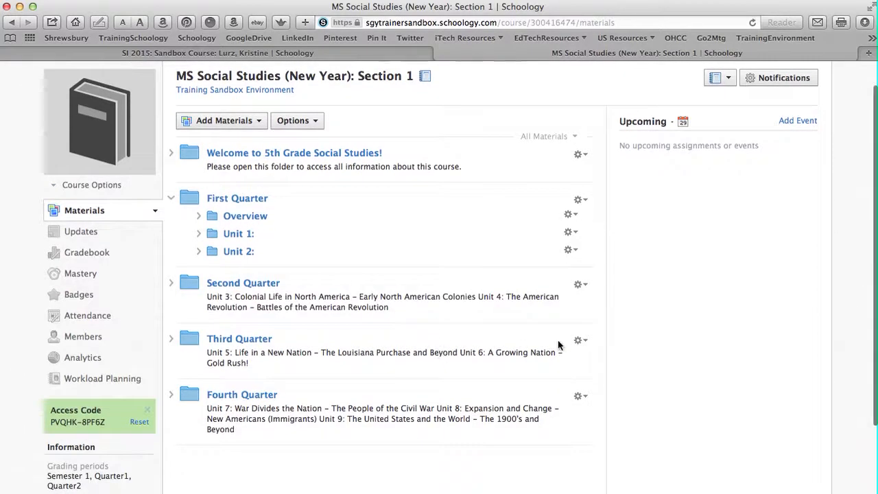
pyautogui.click(581, 397)
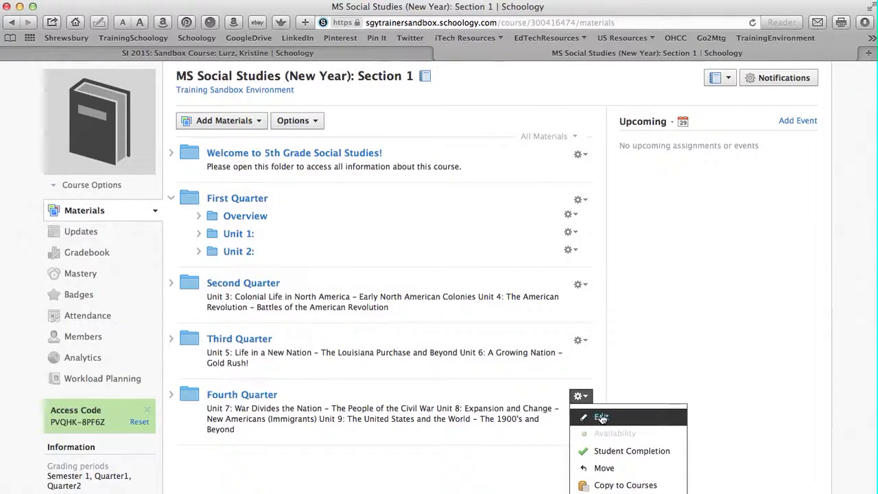
pyautogui.click(601, 417)
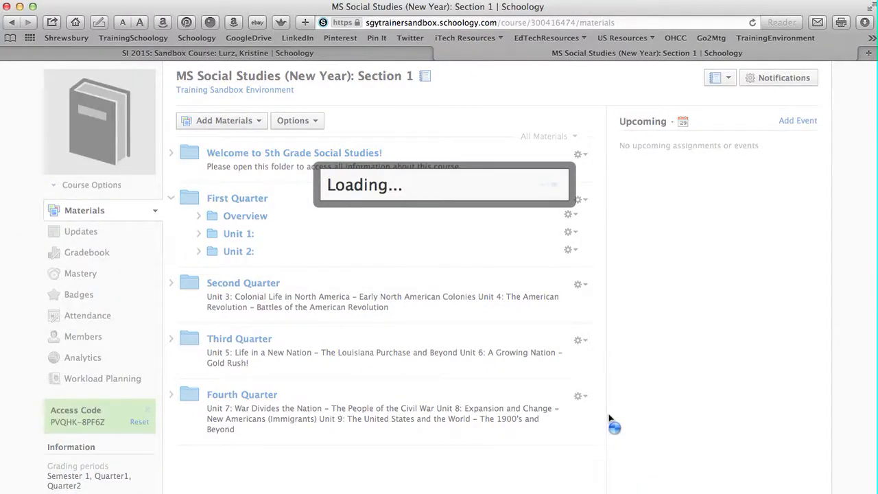
pyautogui.click(353, 394)
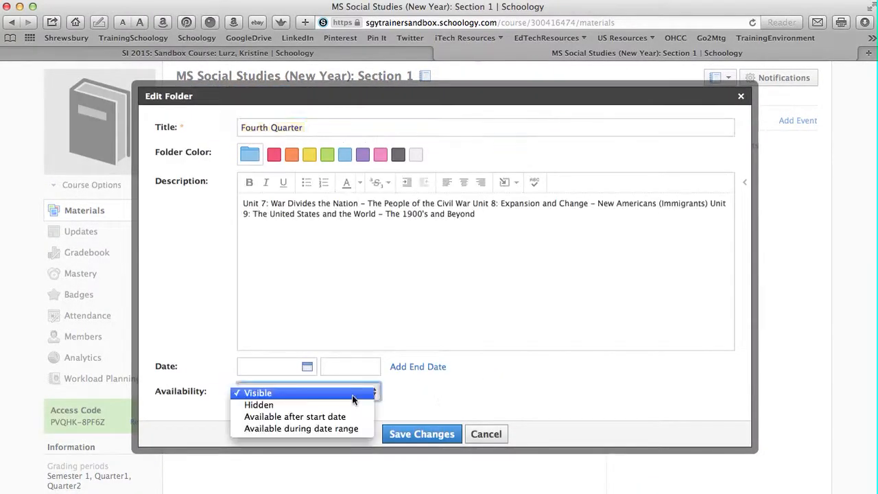
pyautogui.click(288, 404)
pyautogui.click(420, 437)
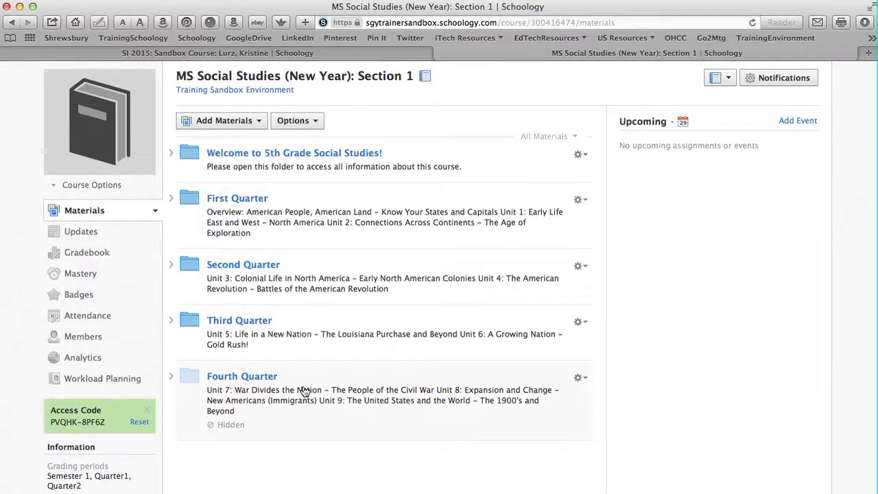
# Show the full list of courses and review the actions available for Section 1 of MS Social Studies
pyautogui.scroll(1, 304, 391)
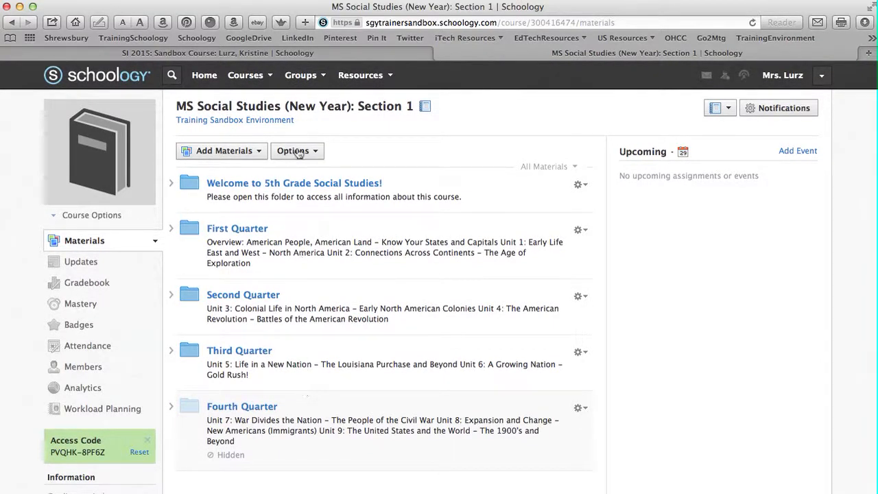
pyautogui.click(271, 77)
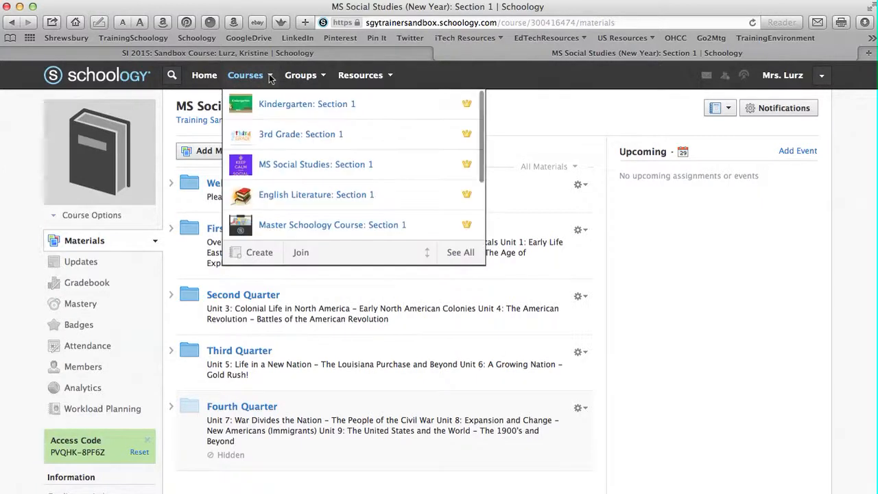
pyautogui.click(461, 253)
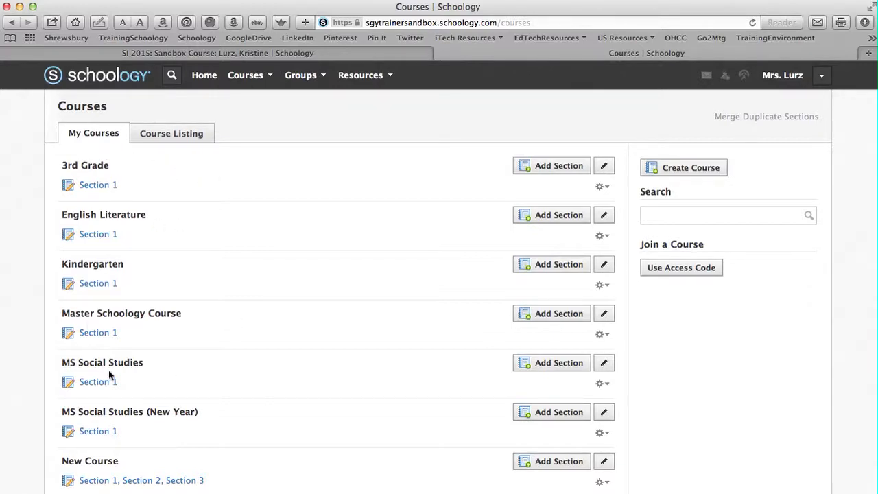
pyautogui.click(602, 385)
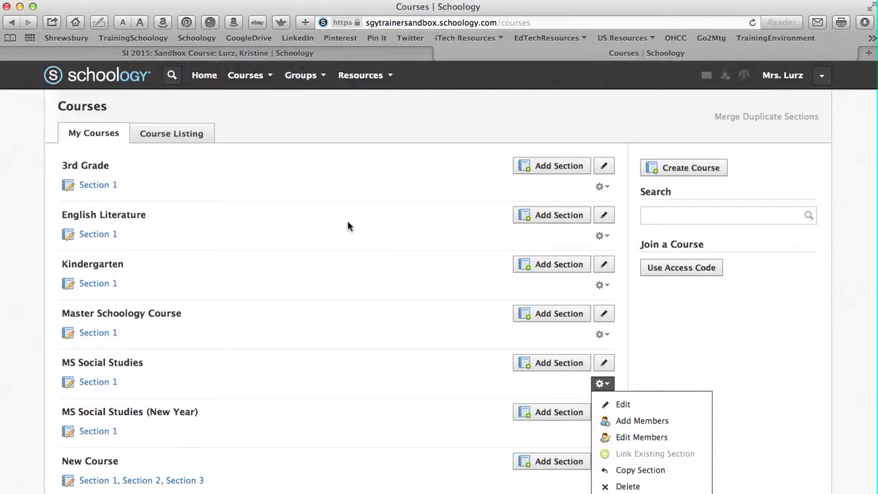
pyautogui.click(316, 128)
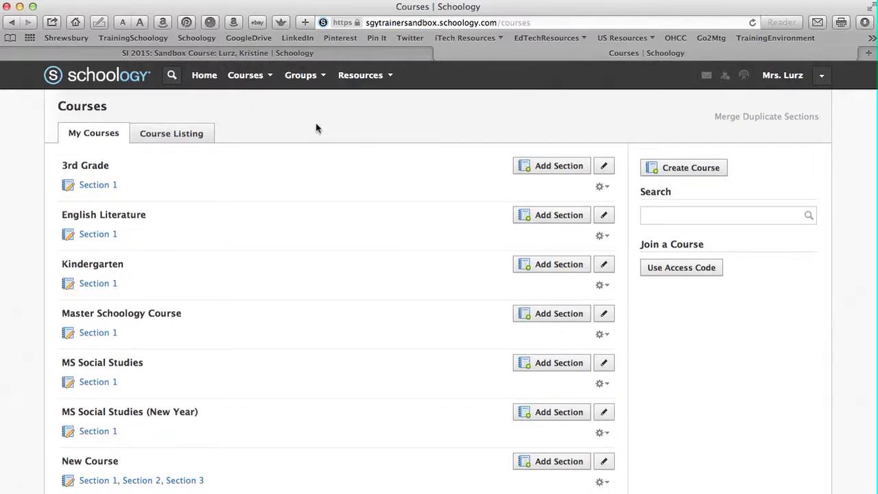
# Open the MS Social Studies: Section 1 course and review its course options and the material types available to add
pyautogui.click(271, 82)
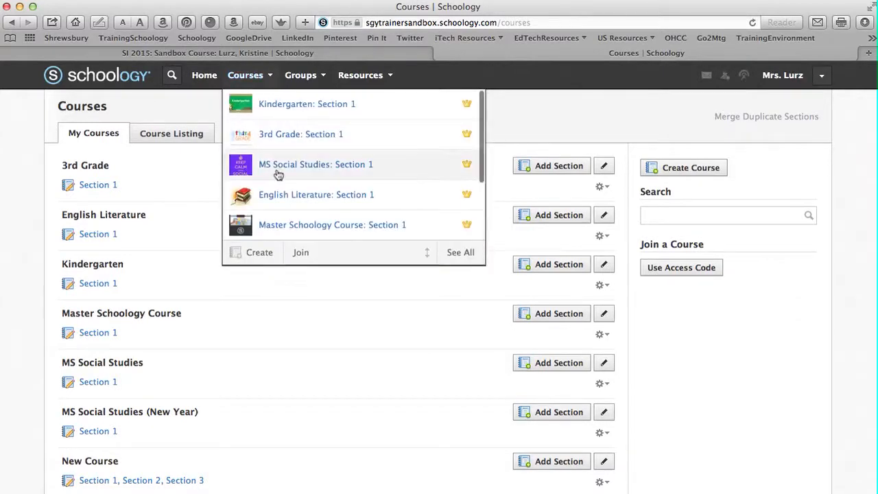
pyautogui.click(278, 173)
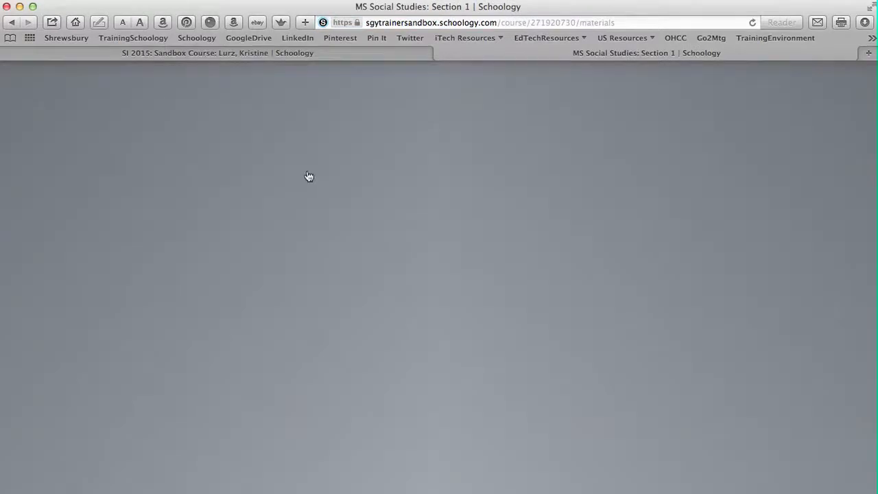
pyautogui.click(312, 157)
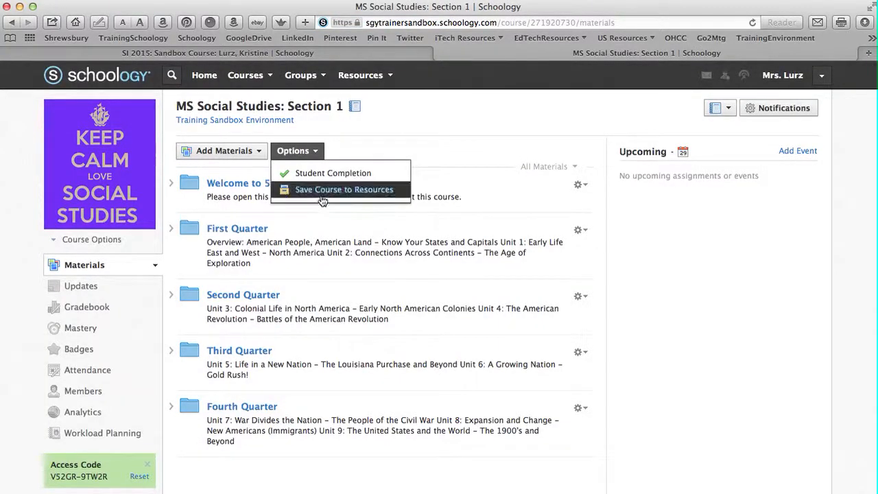
pyautogui.click(404, 112)
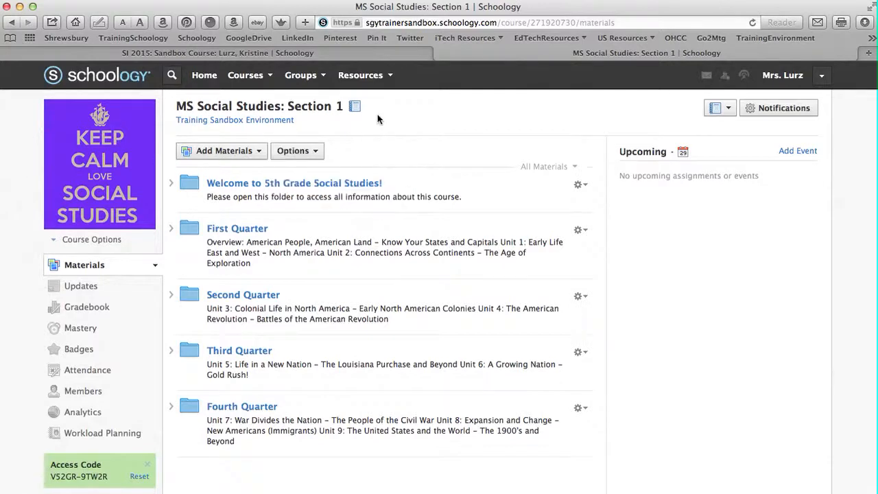
pyautogui.click(251, 154)
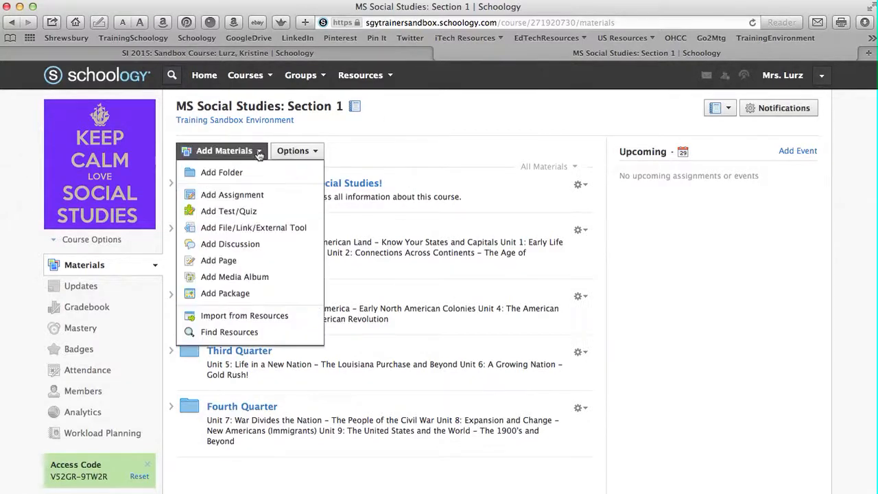
pyautogui.click(442, 126)
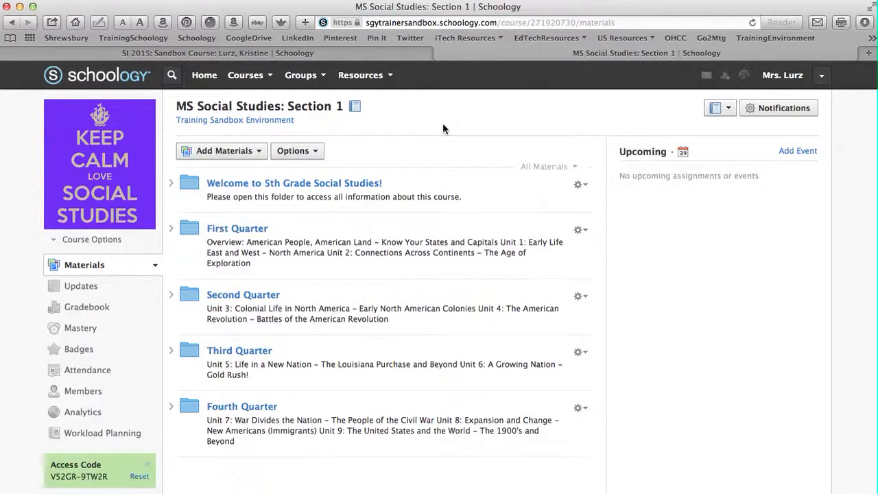